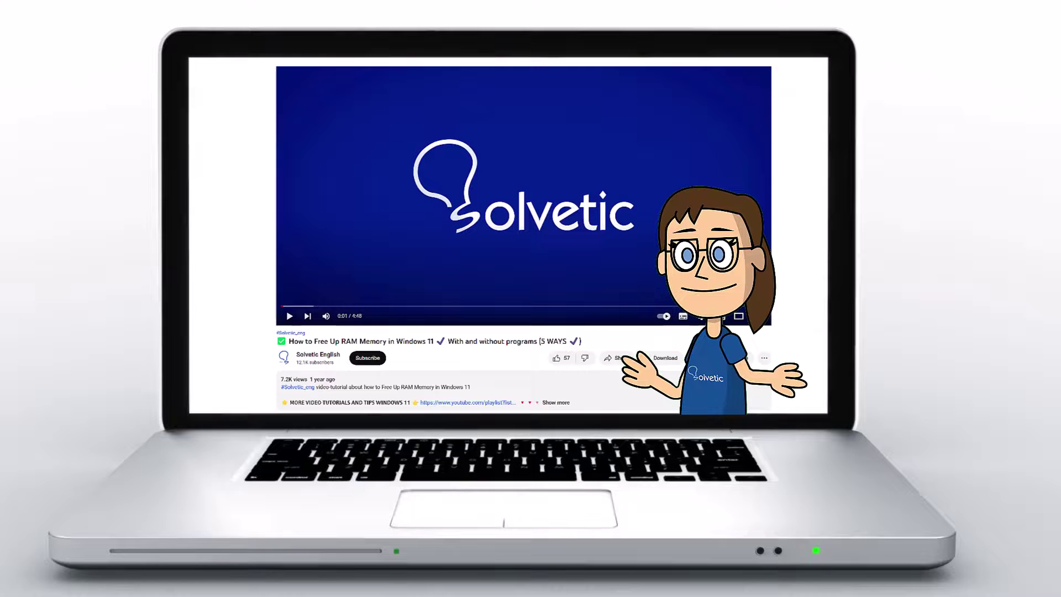
Step: Expand the Valorant DirectX fix video's description and scroll down to read it
click(563, 404)
scroll(524, 237, down, 3)
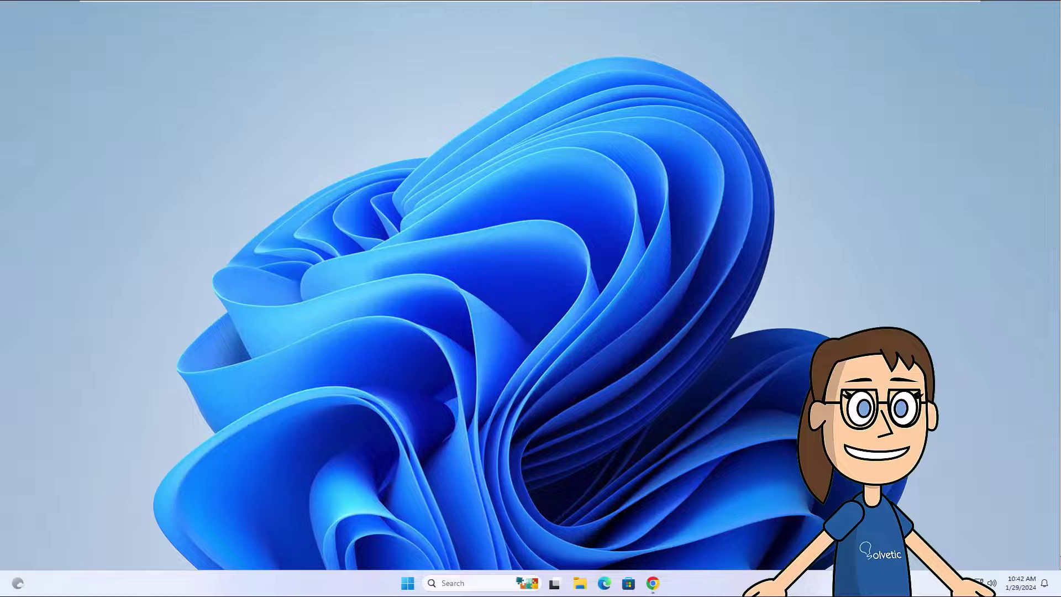
right_click(408, 584)
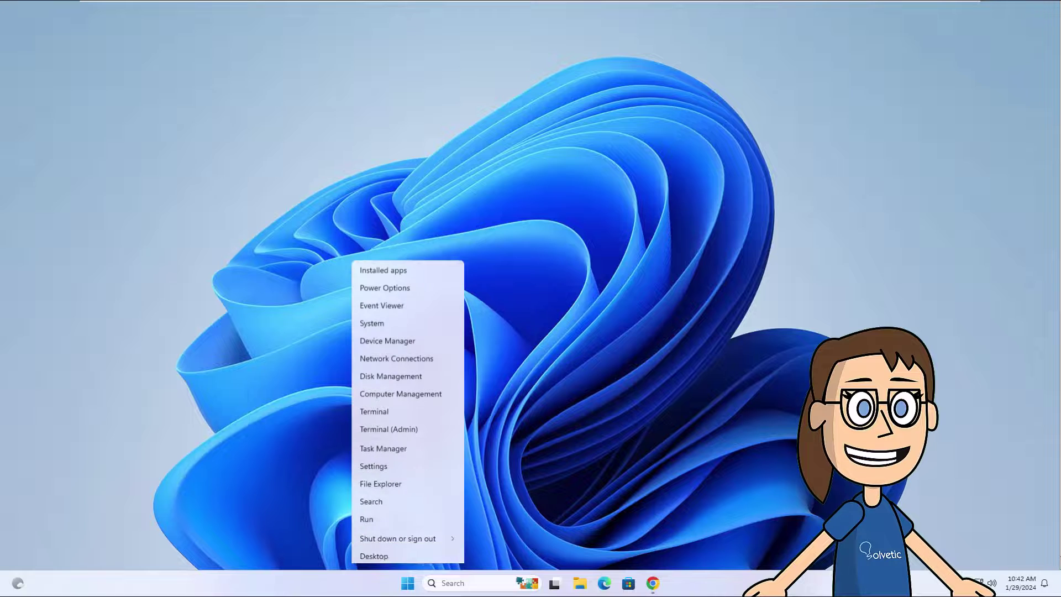
click(447, 339)
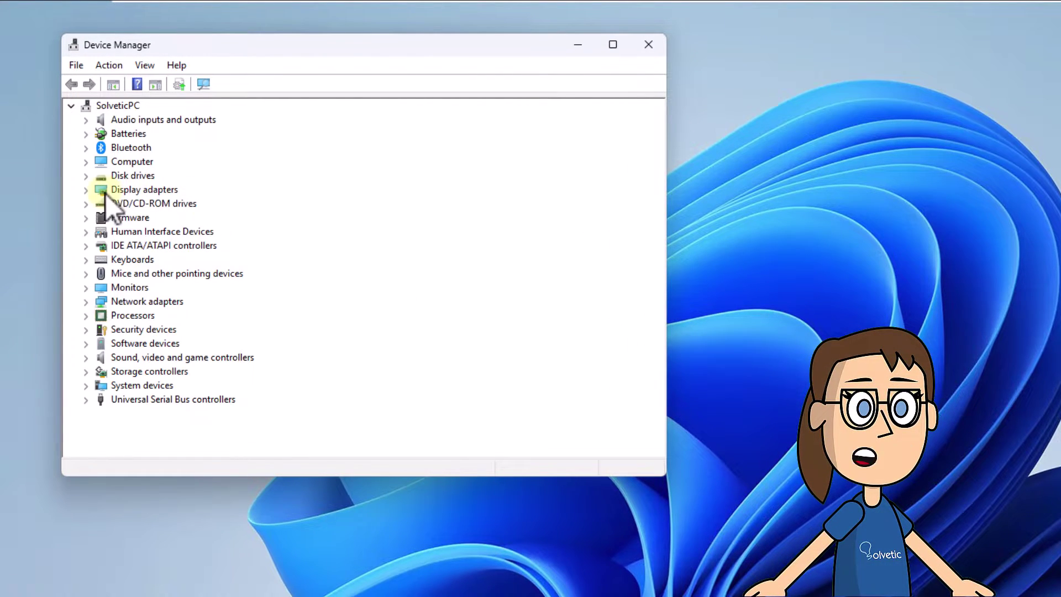
click(86, 190)
click(135, 204)
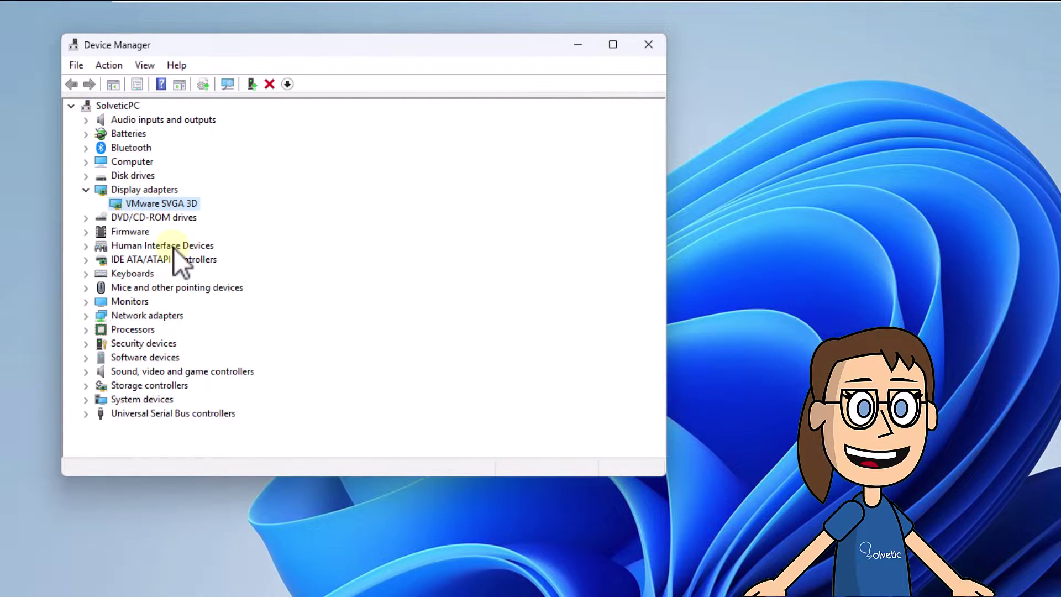
double_click(161, 205)
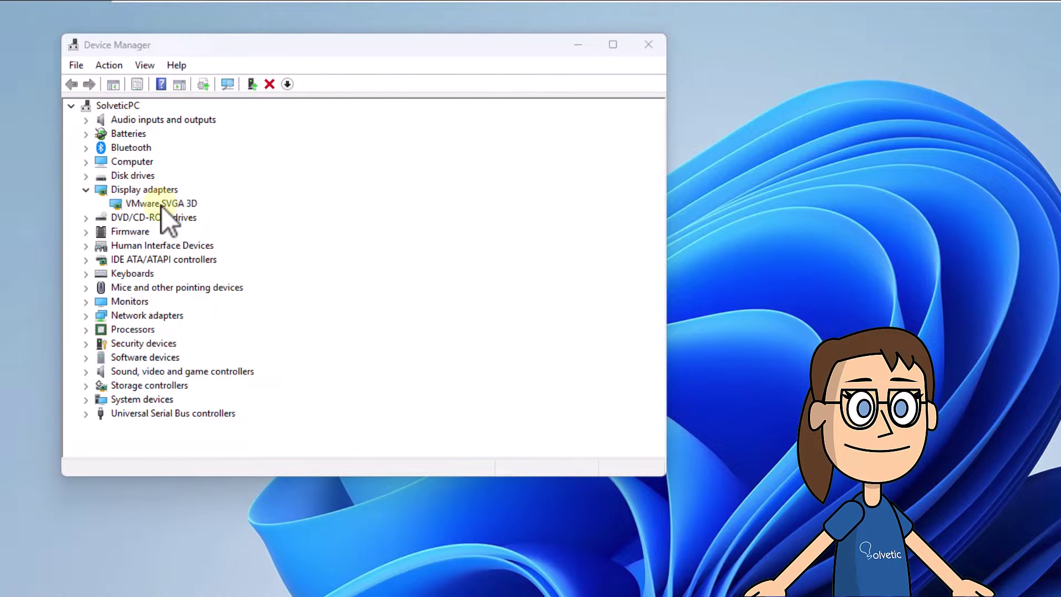
click(267, 118)
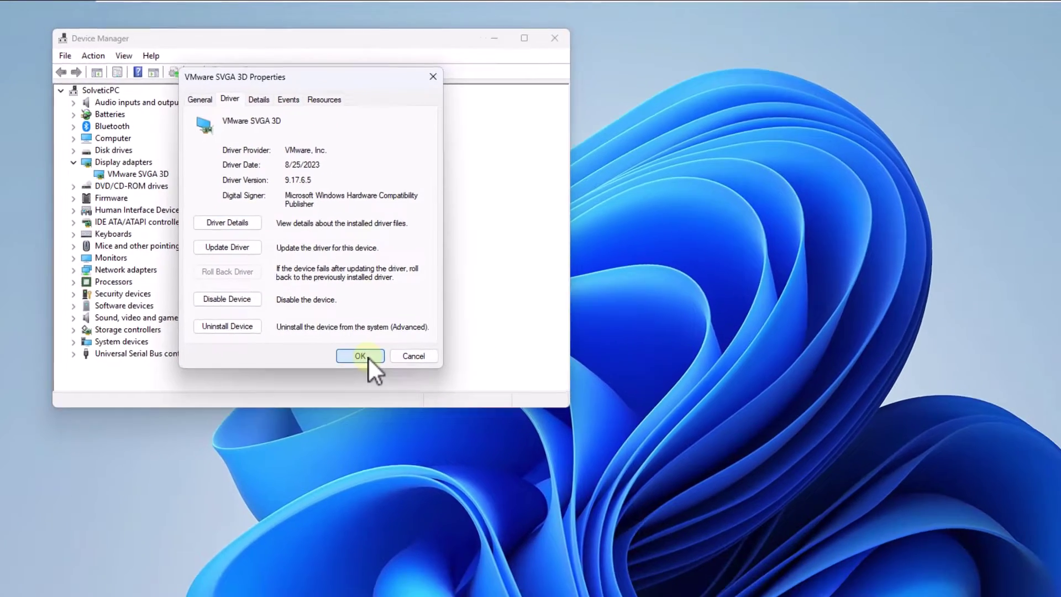
click(442, 417)
click(462, 31)
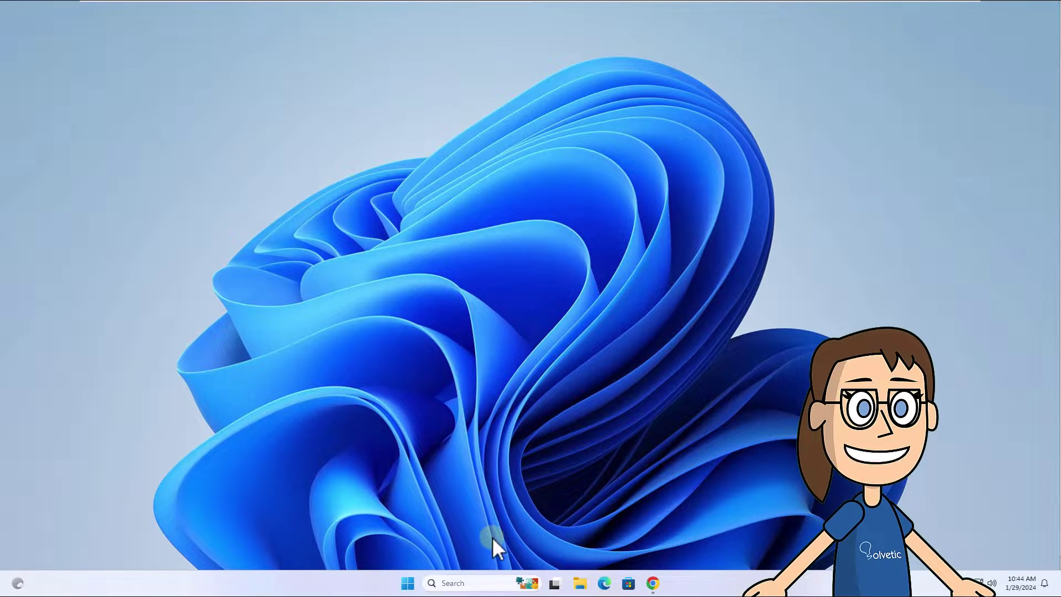
click(484, 583)
text(%)
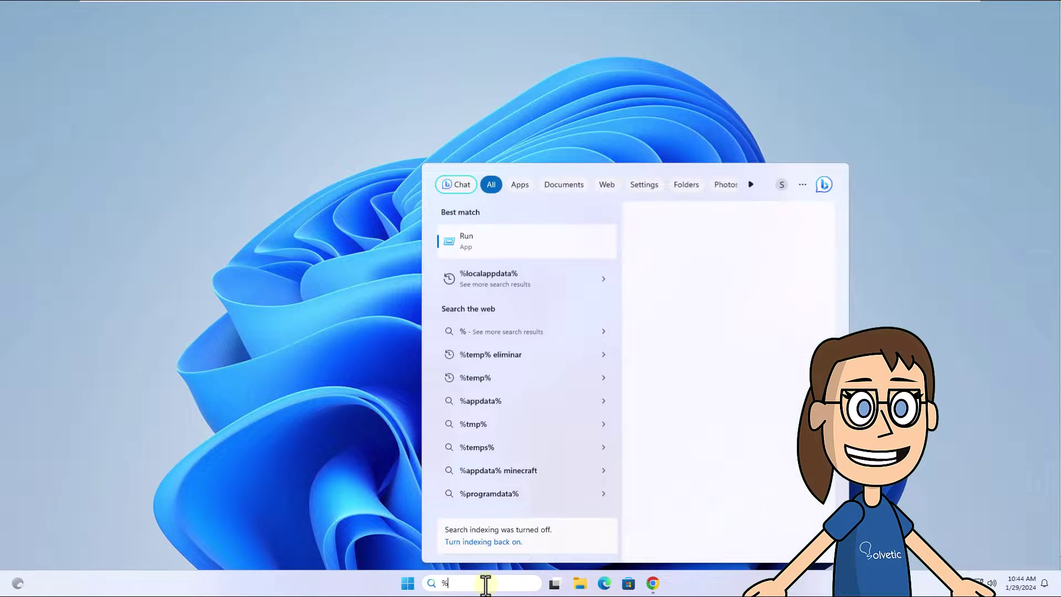
text(localappdata%)
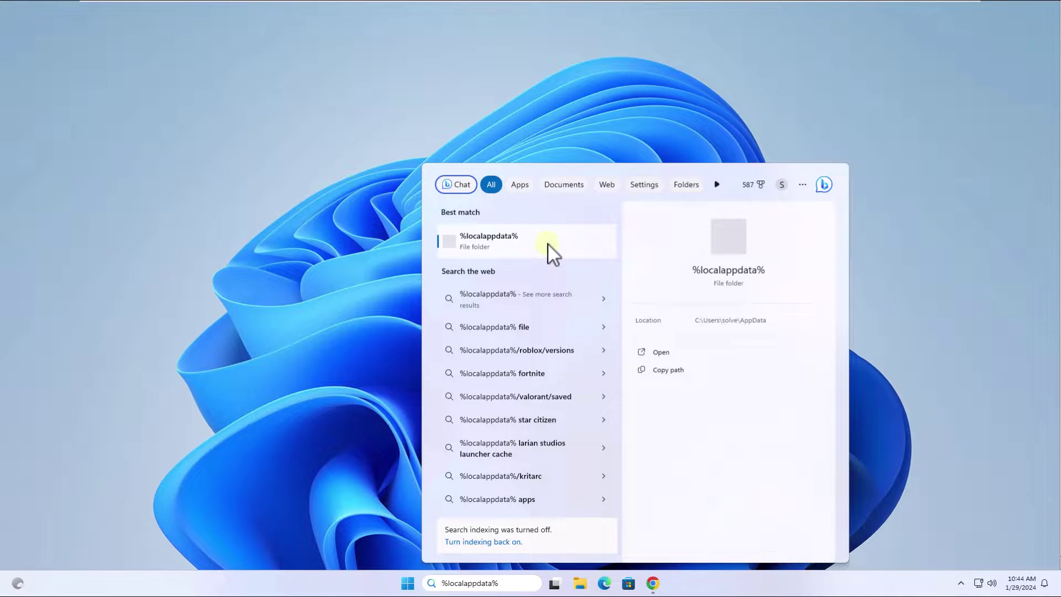
click(548, 243)
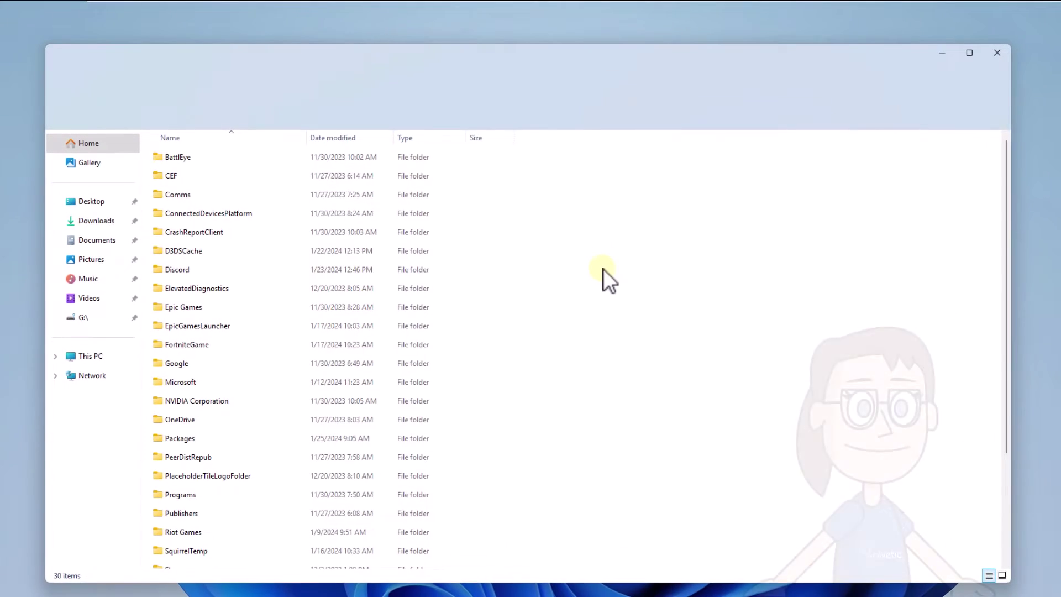
click(273, 530)
scroll(273, 485, down, 3)
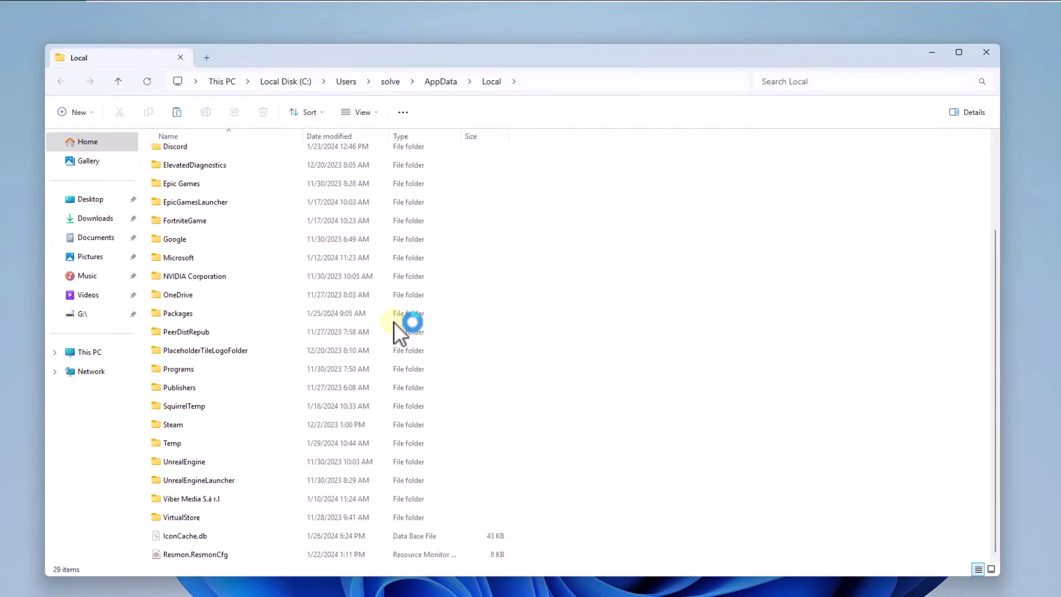
click(997, 53)
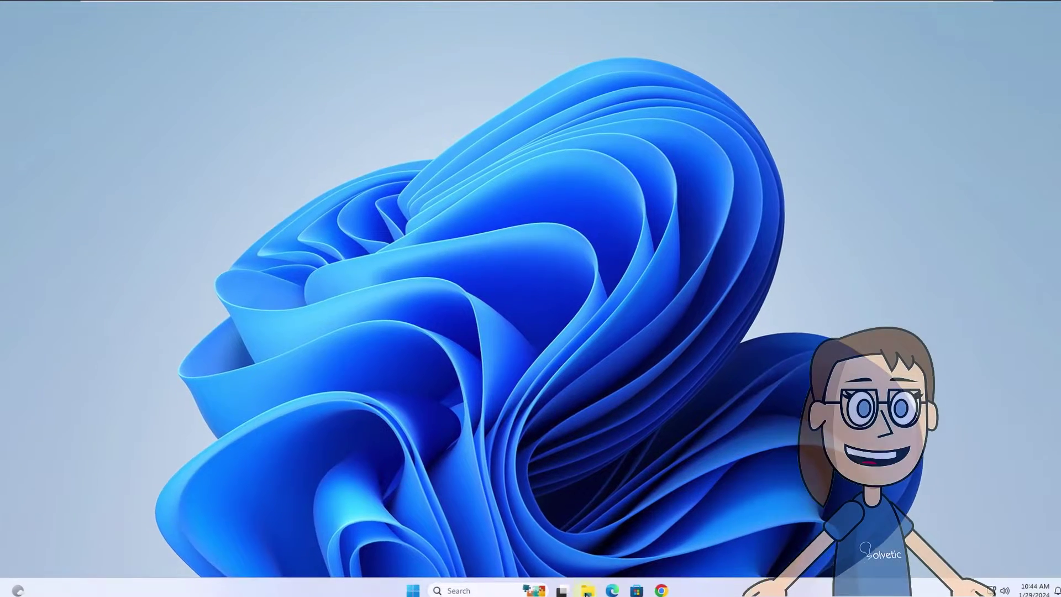
Step: Open the x3daudio1_7 folder on Solvetic (O:) and select X3DAudio1_7.dll
click(587, 591)
double_click(558, 188)
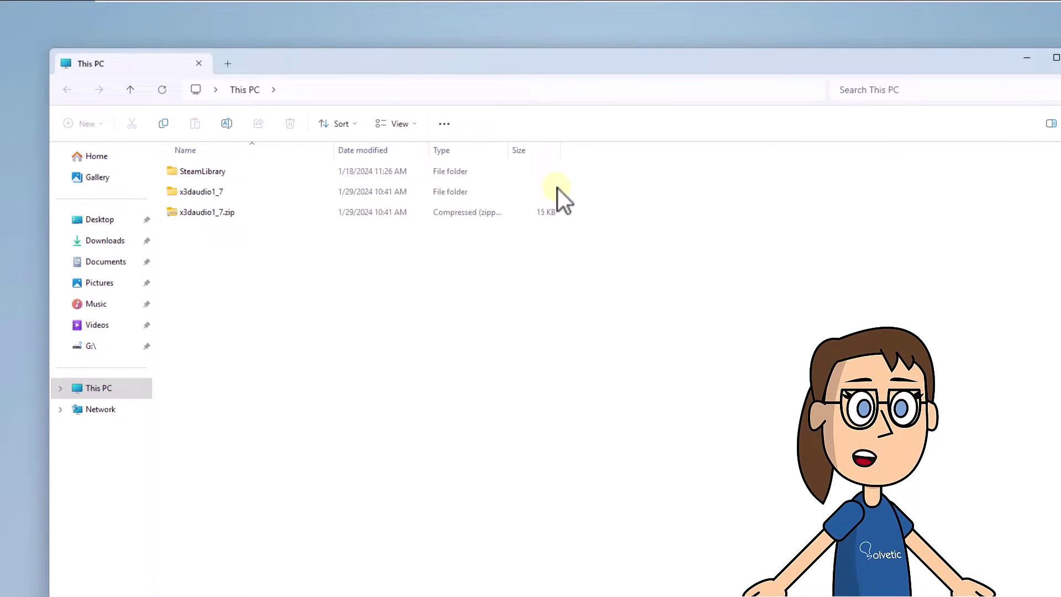
double_click(296, 193)
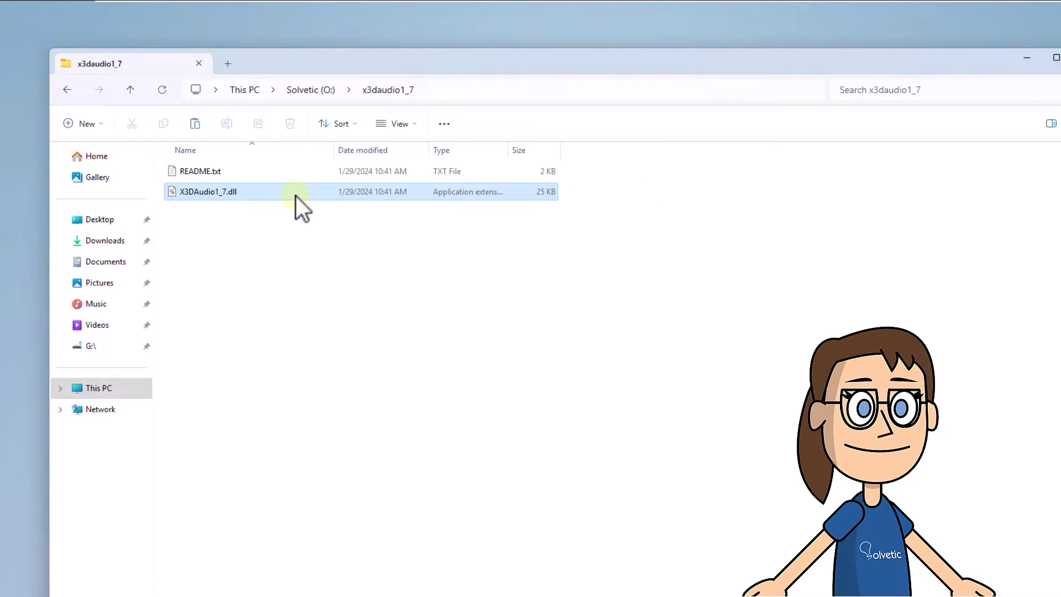
click(296, 195)
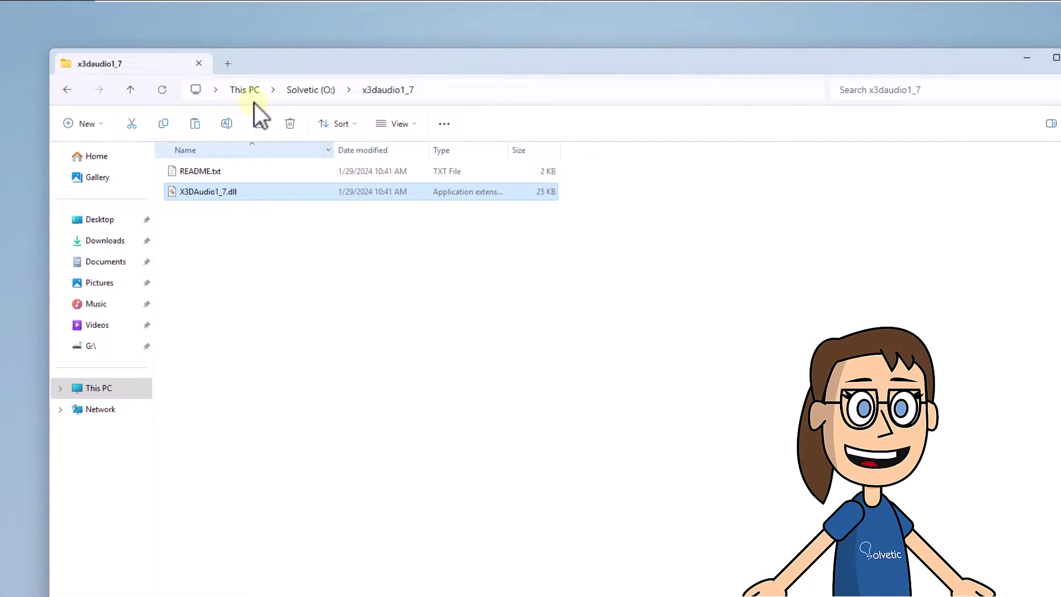
Step: Browse a second tab to Local Disk (C:) > Windows and scroll down toward System32
click(228, 65)
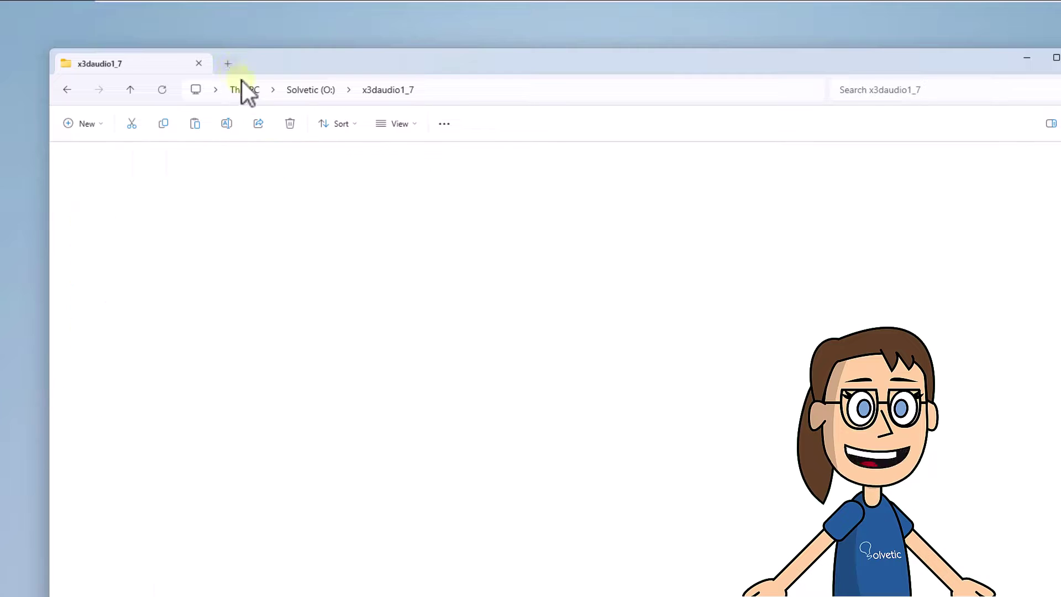
double_click(277, 185)
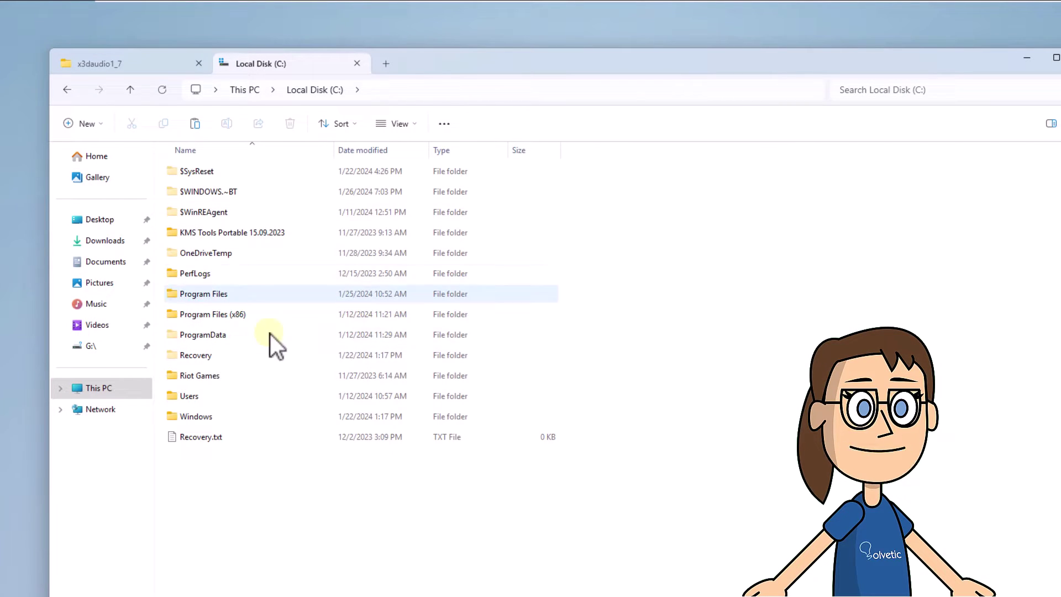
double_click(274, 417)
scroll(287, 449, down, 10)
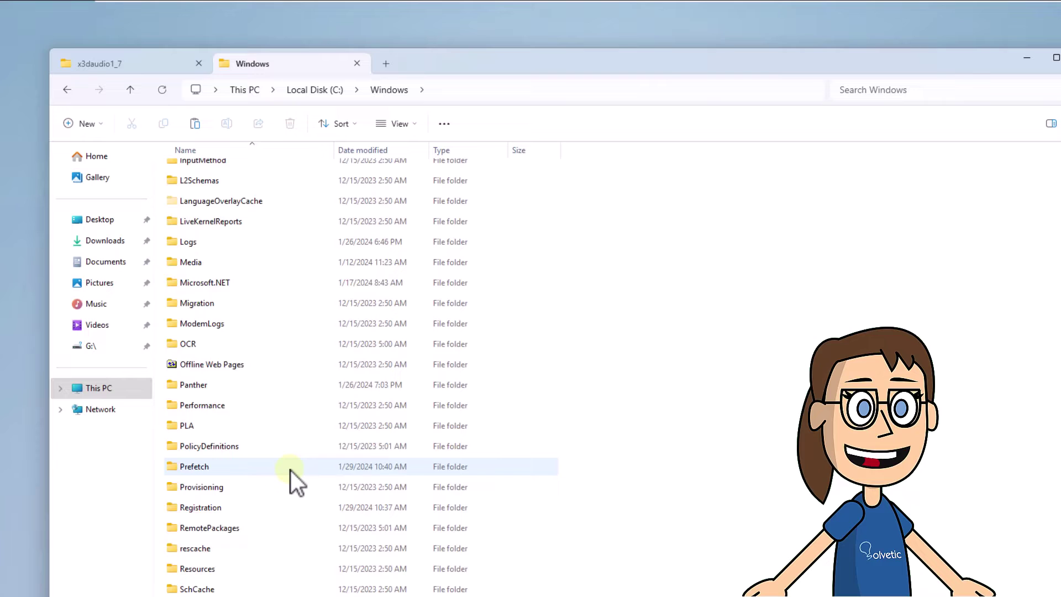
scroll(289, 449, down, 6)
Step: Copy X3DAudio1_7.dll into C:\Windows\System32, replacing the existing file with admin approval
double_click(290, 446)
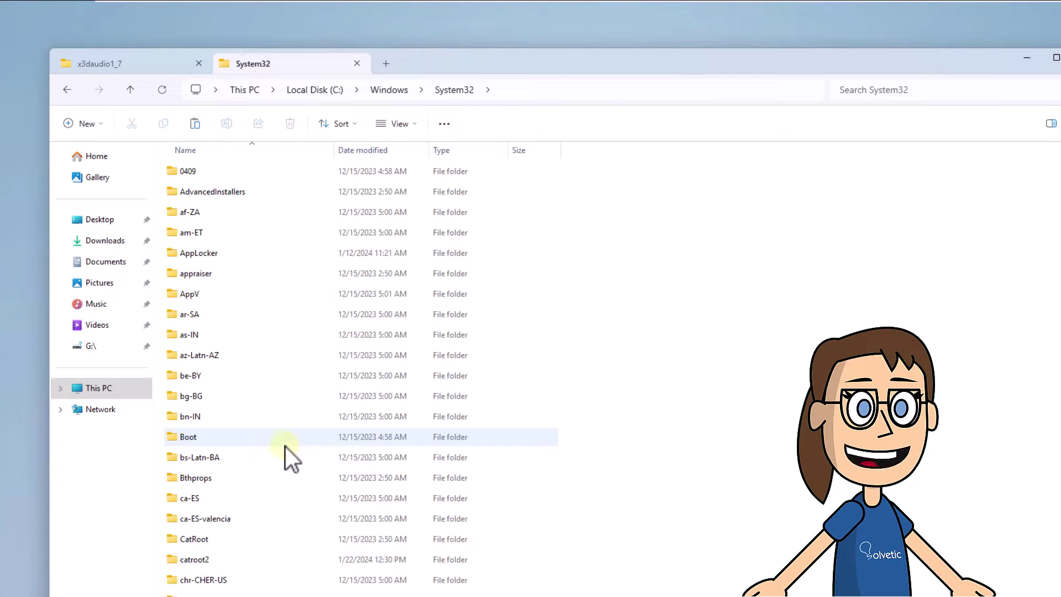
click(150, 59)
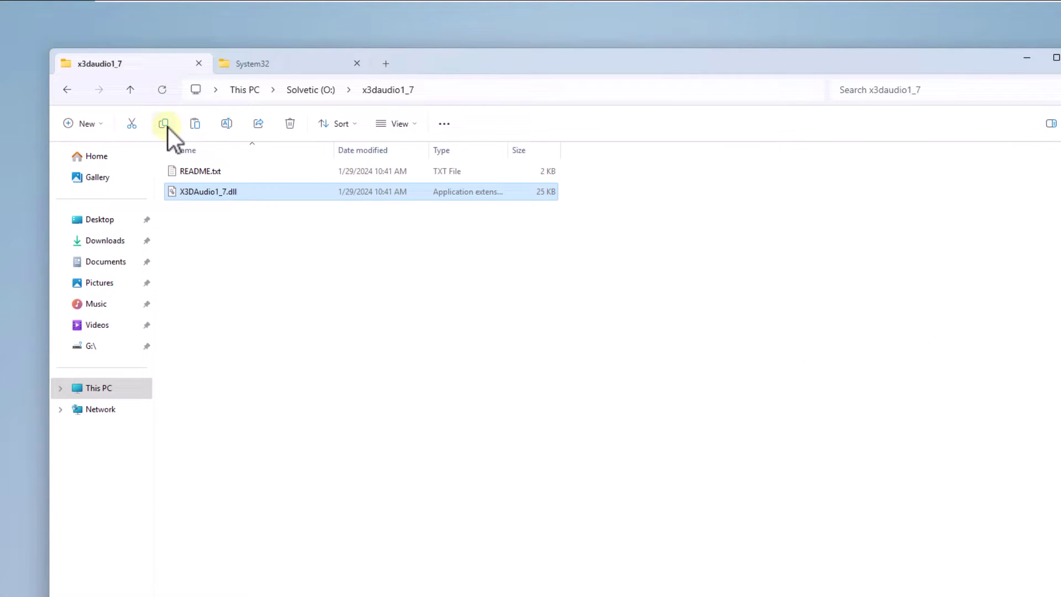
click(168, 127)
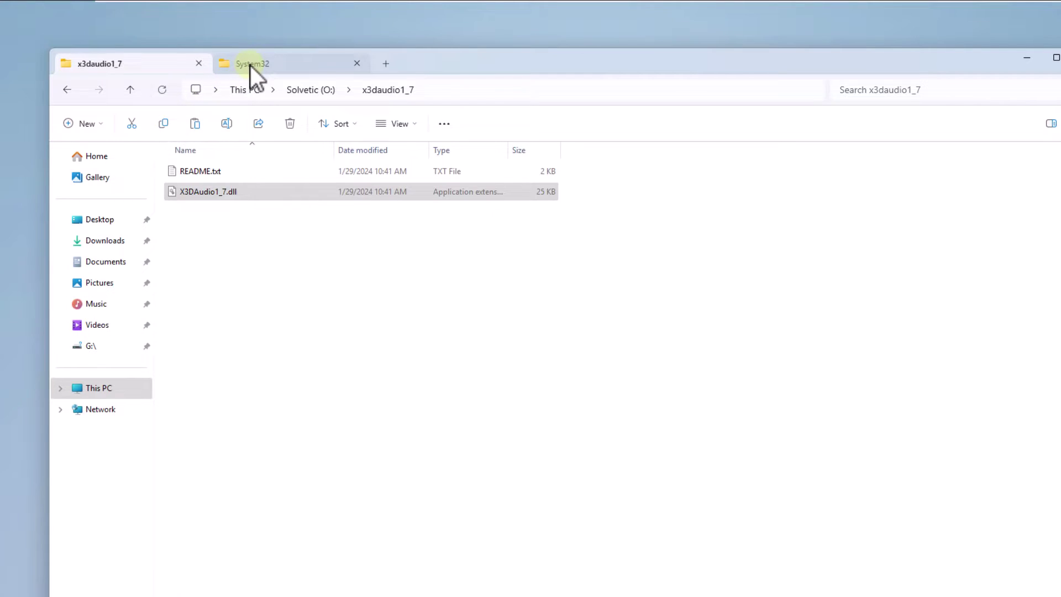
click(250, 66)
click(197, 125)
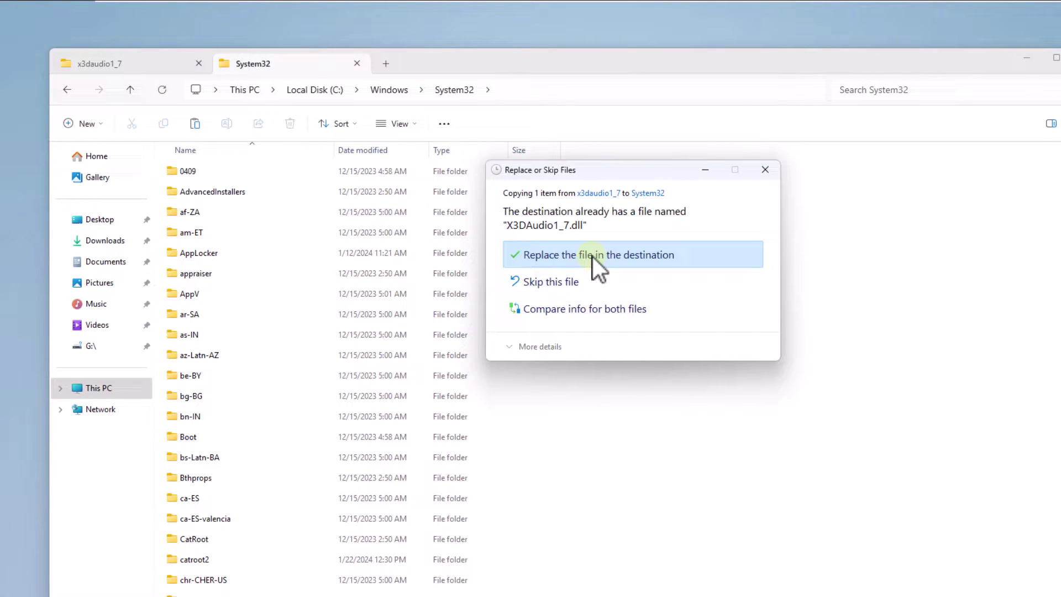
click(592, 257)
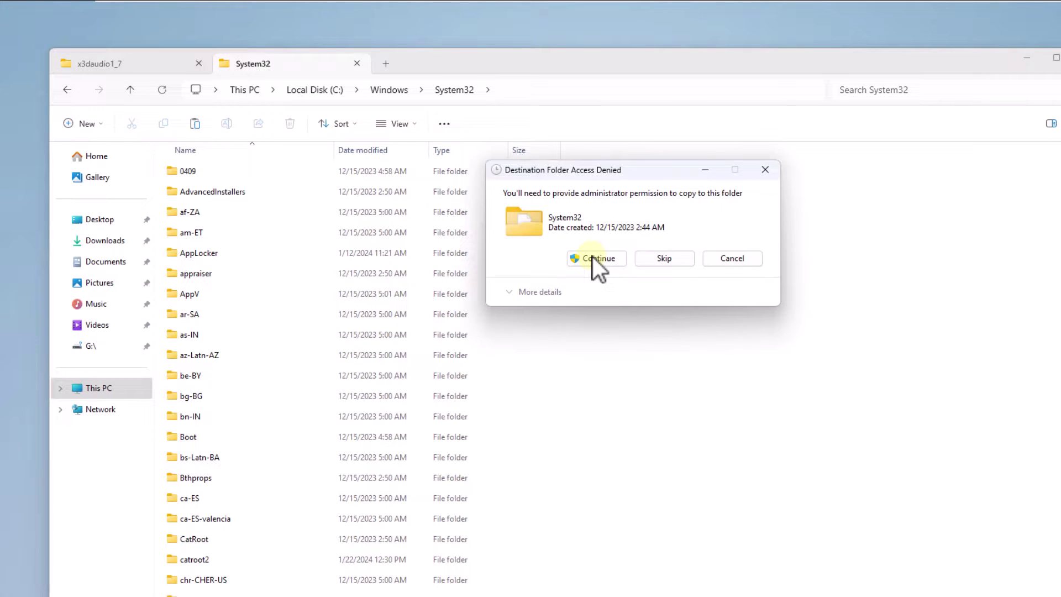
click(592, 257)
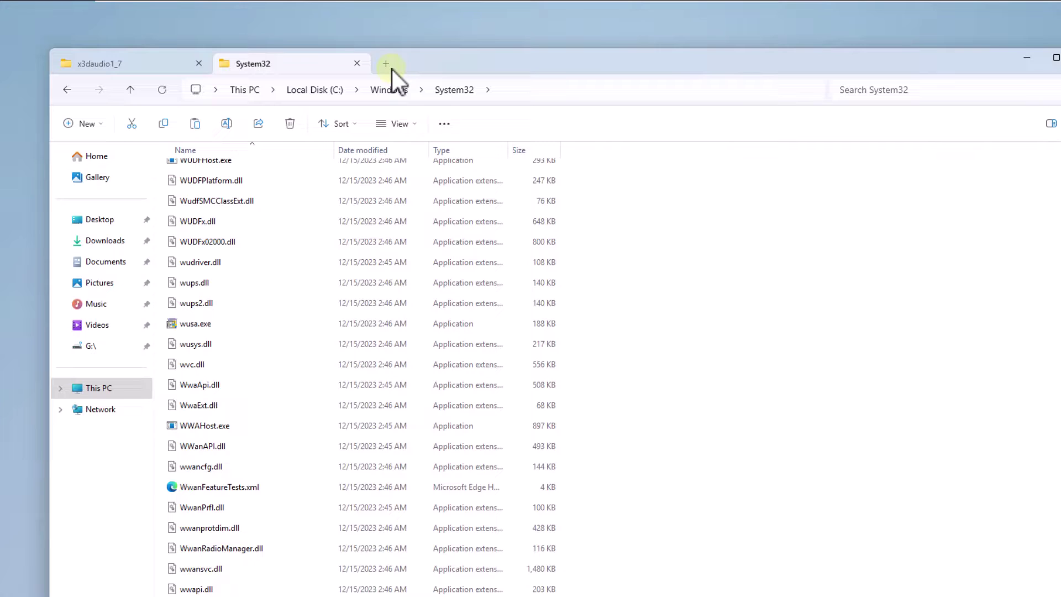
click(388, 90)
Step: Paste X3DAudio1_7.dll into C:\Windows\SysWOW64, replacing the existing copy, and close File Explorer
scroll(296, 433, down, 5)
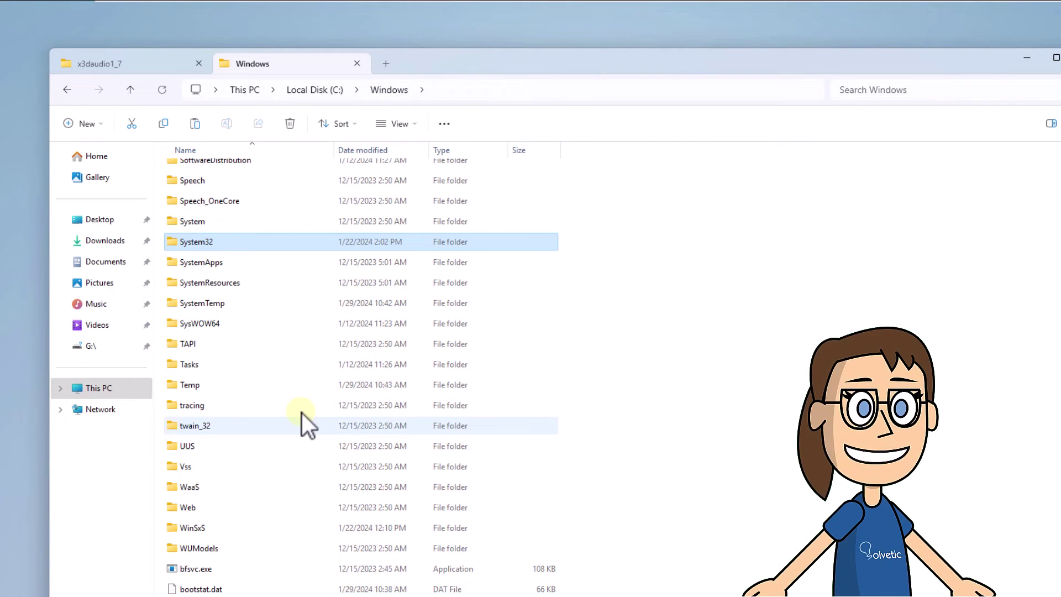
click(331, 323)
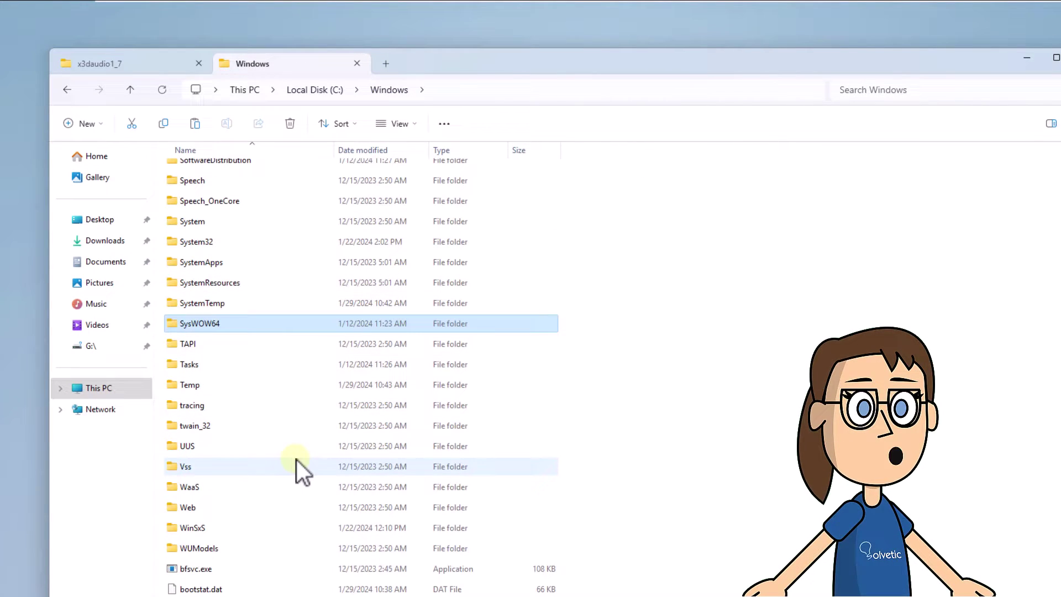
double_click(323, 328)
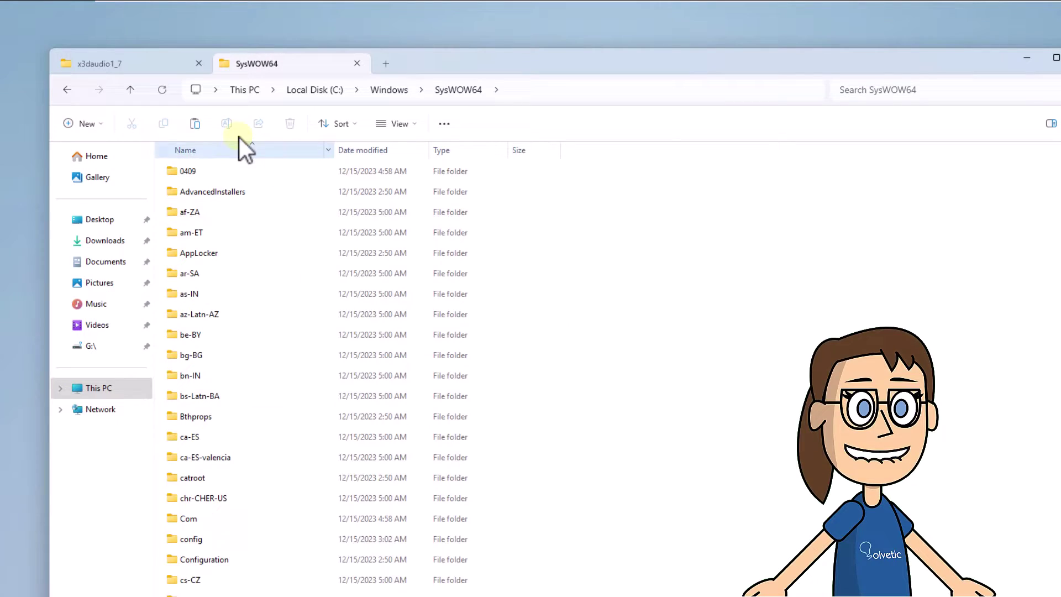
click(196, 123)
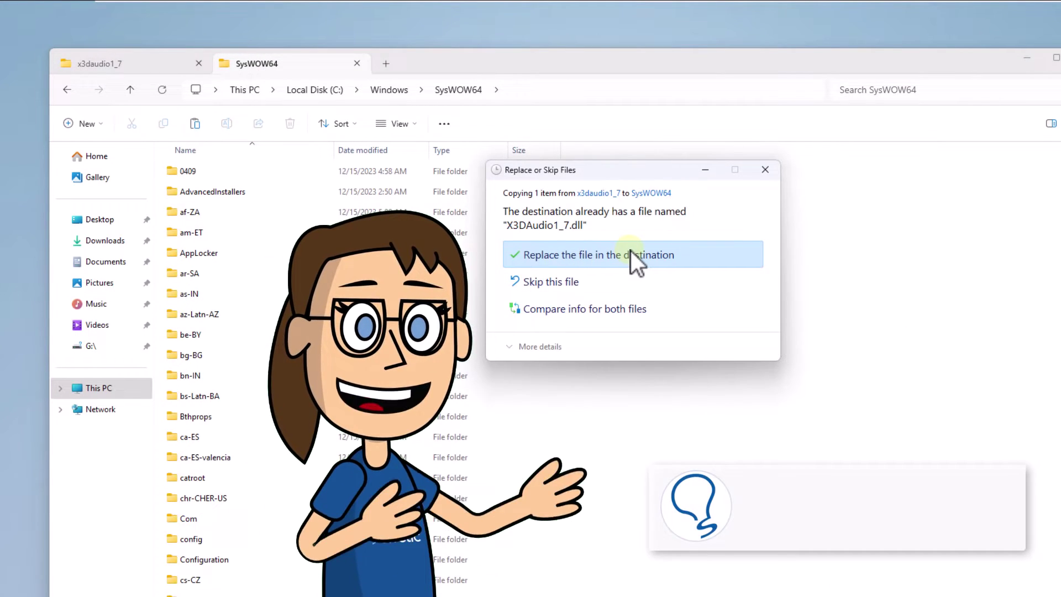
click(610, 255)
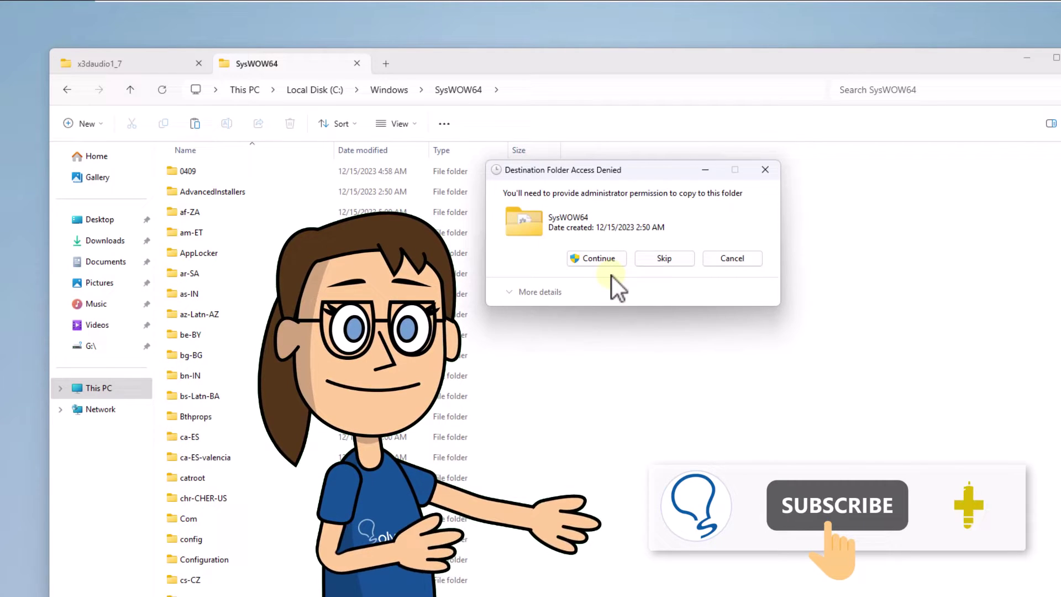
click(599, 258)
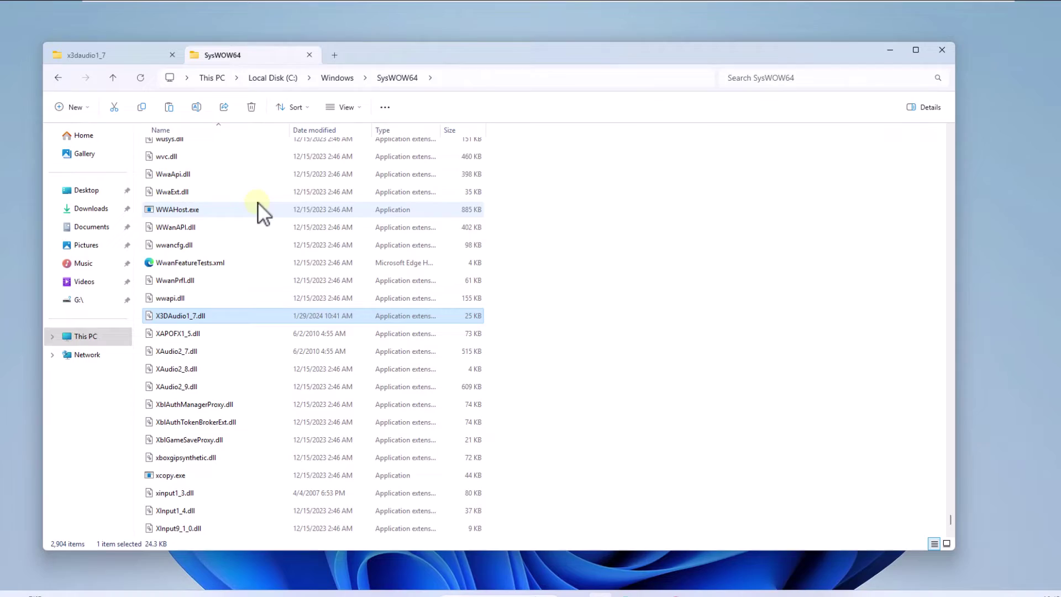
click(909, 48)
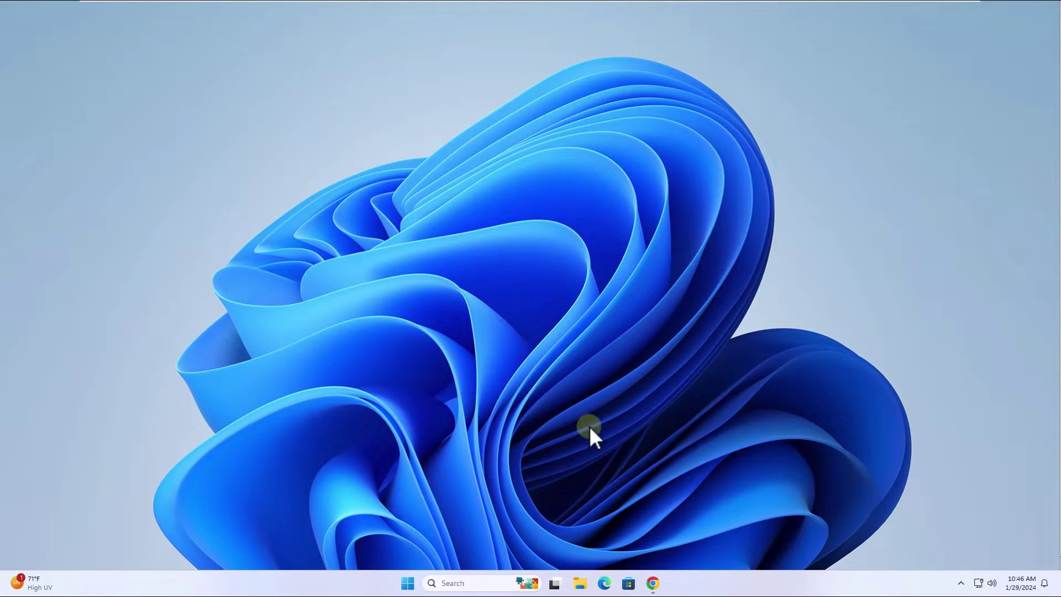
Step: Download dxwebsetup.exe from the DirectX End-User Runtime page and run it with admin approval
click(653, 583)
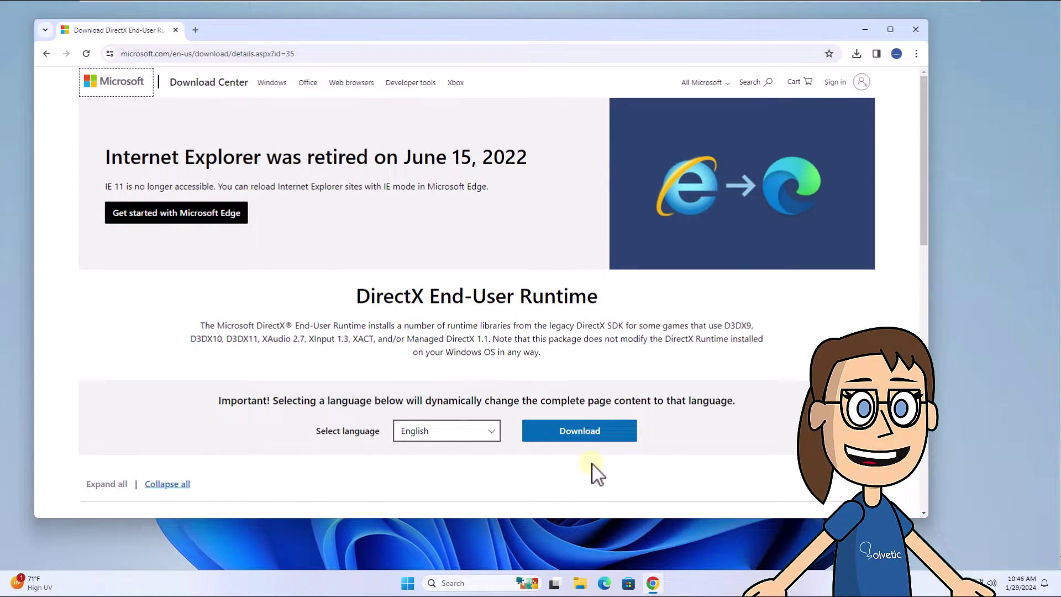
click(577, 433)
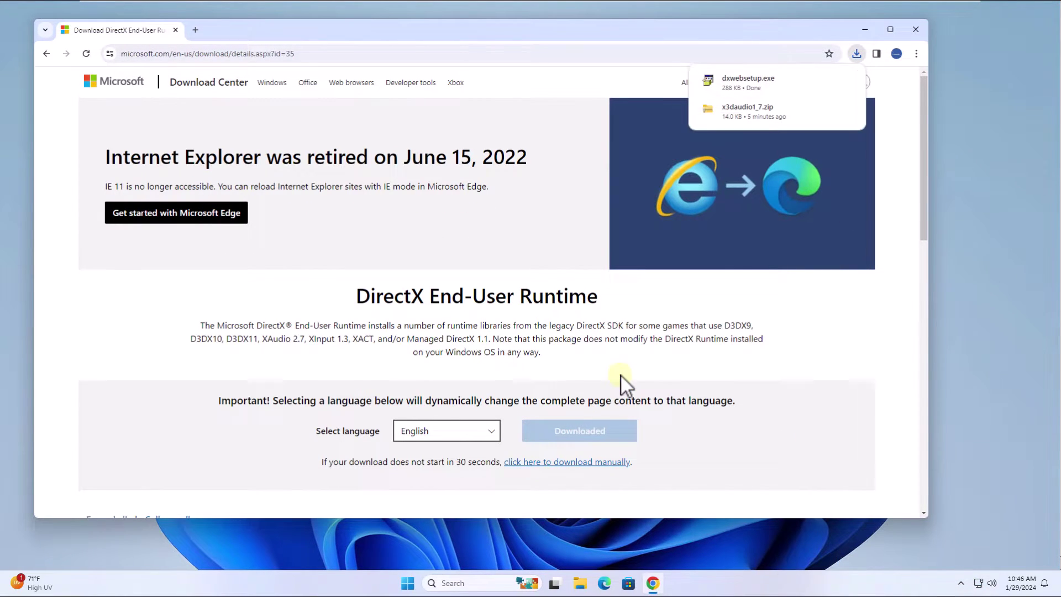
click(762, 86)
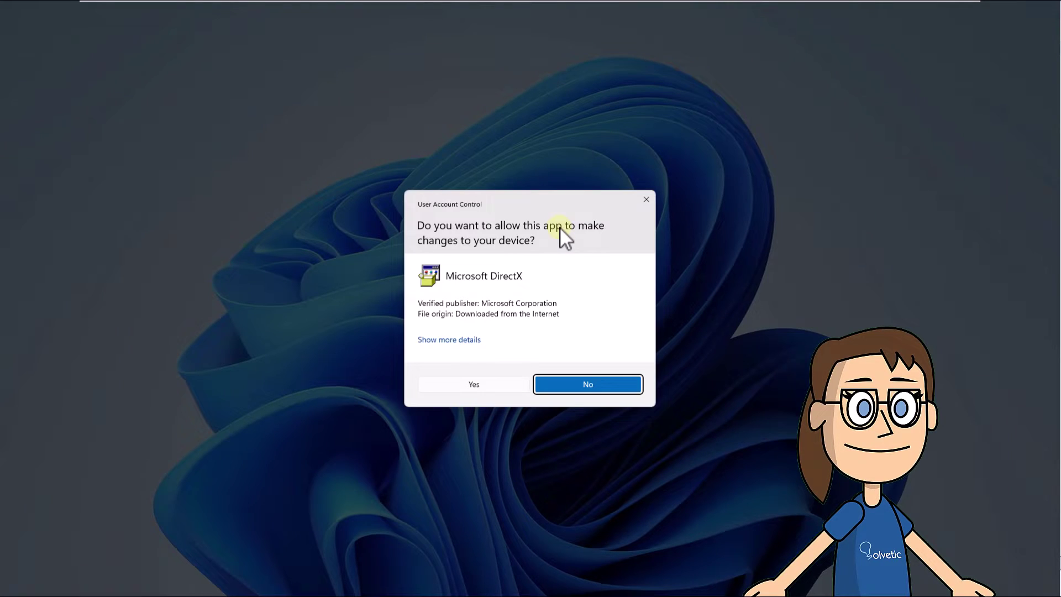
click(483, 384)
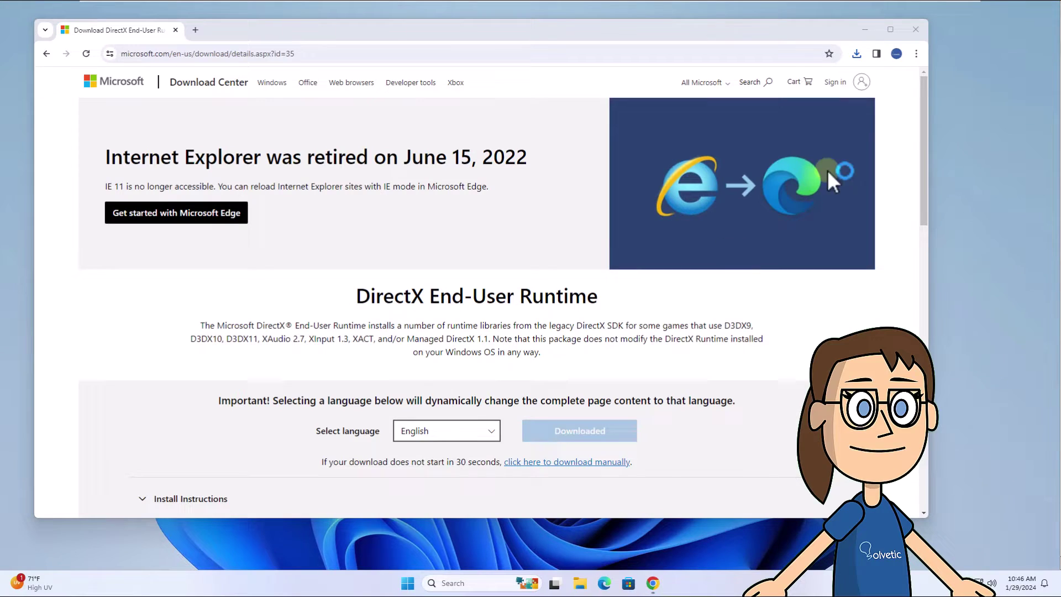
Step: Minimize Chrome, accept the DirectX licence, skip Bing Bar, and install the runtime to completion
click(865, 30)
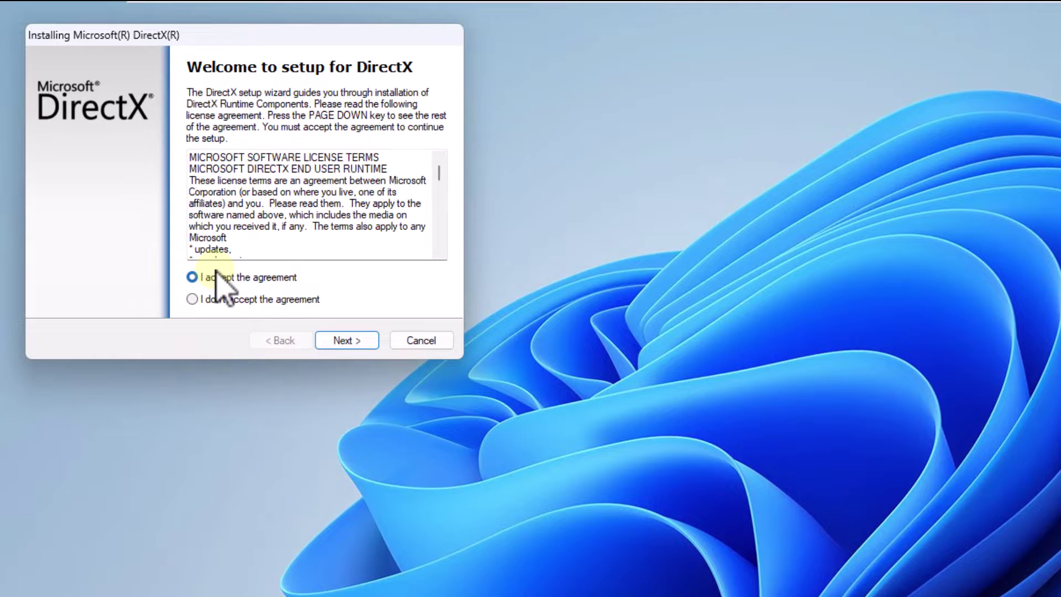
click(346, 340)
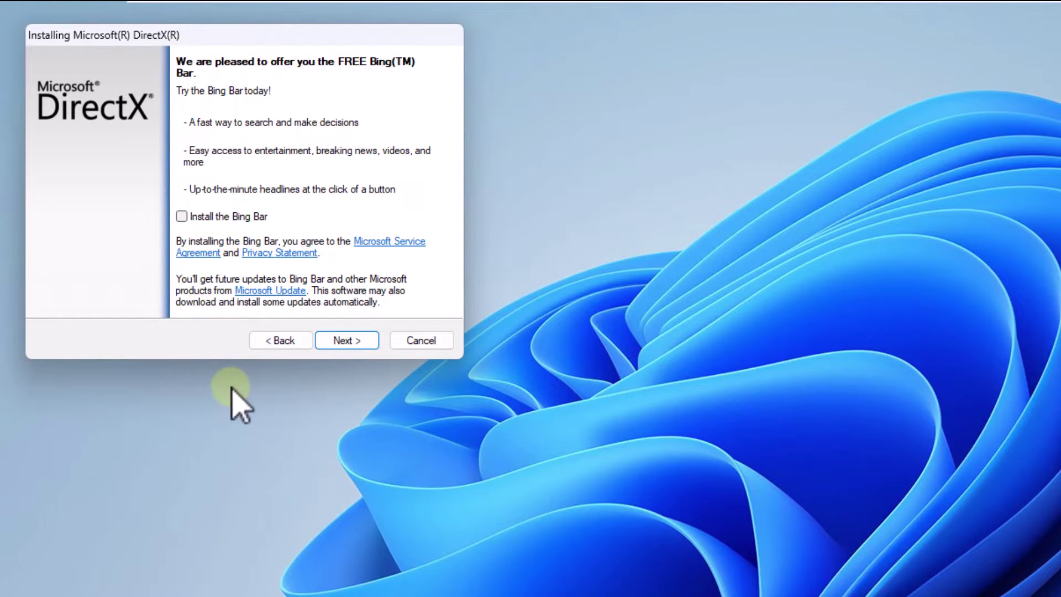
click(347, 341)
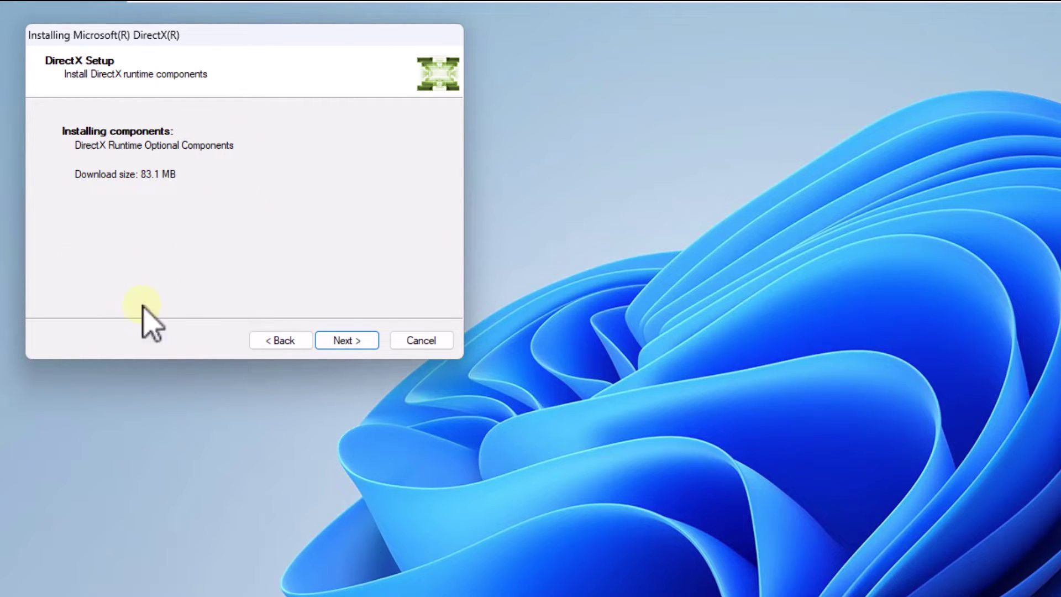
click(348, 341)
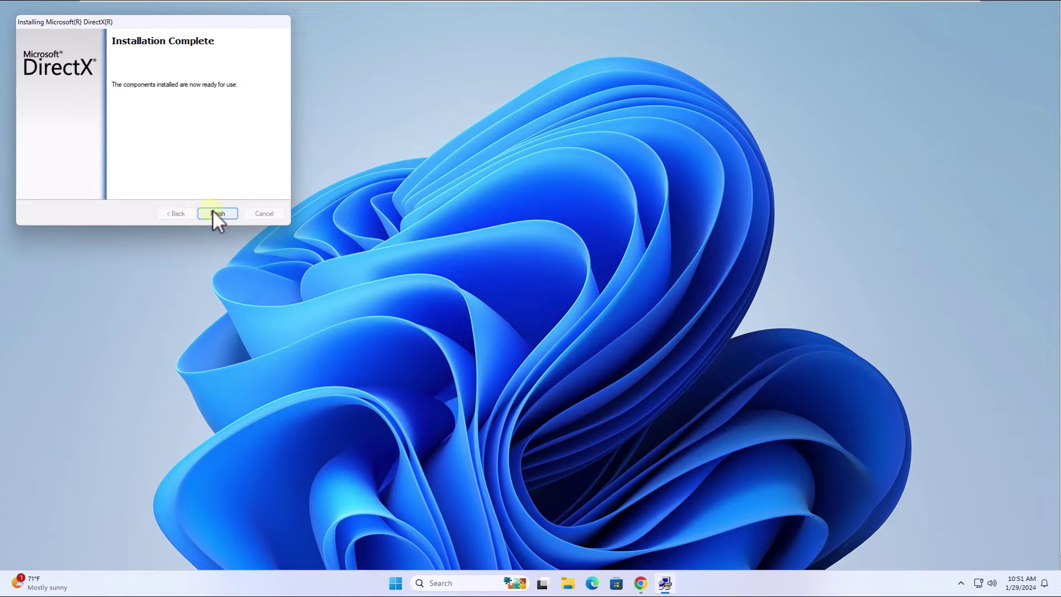
click(214, 213)
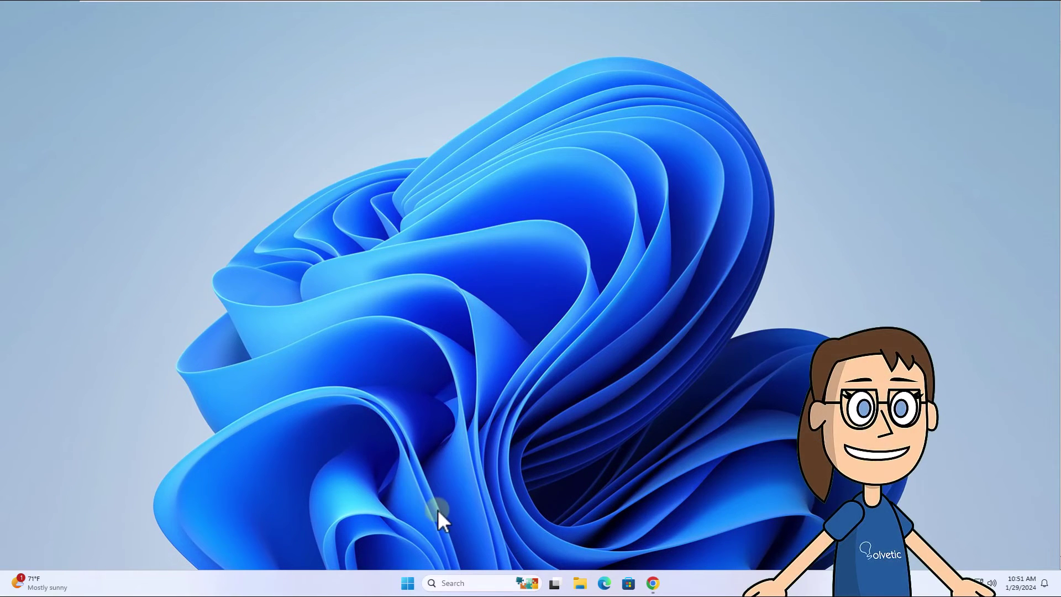
Step: Search 'security' from the taskbar and launch the Windows Security app
click(480, 583)
text(se)
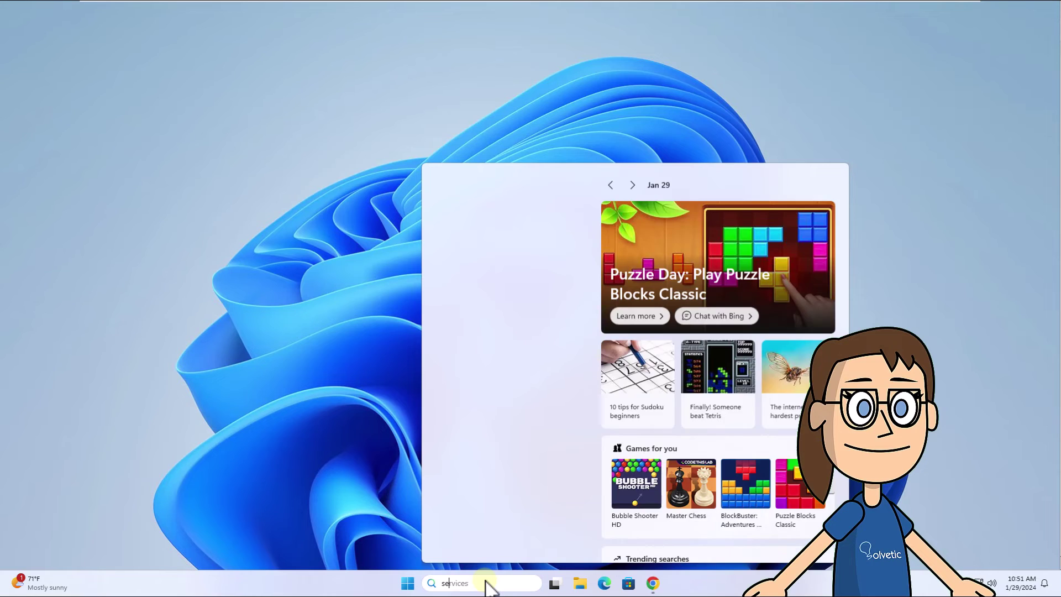
text(curity)
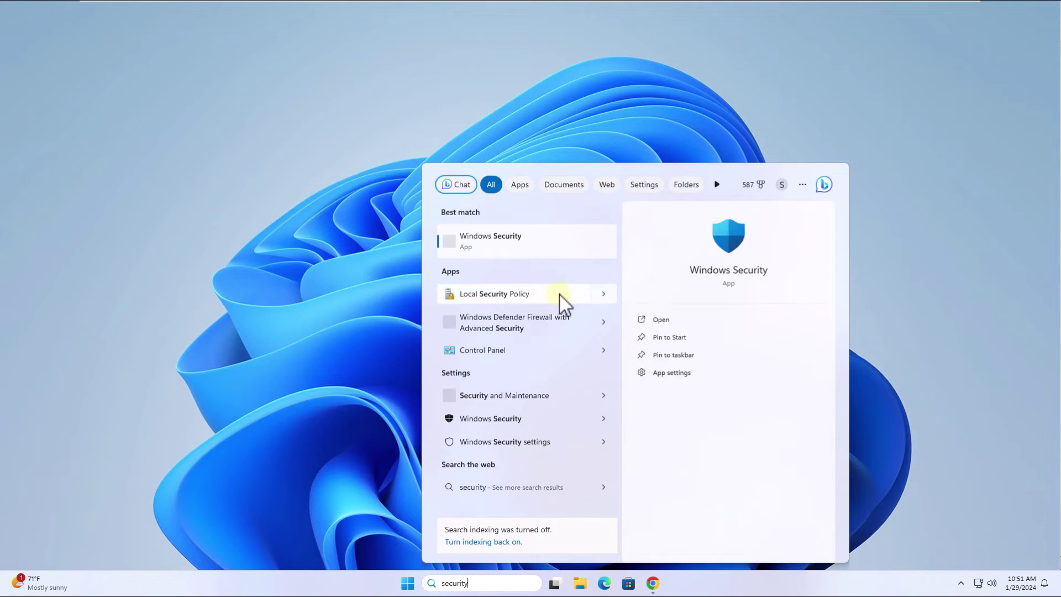
click(572, 250)
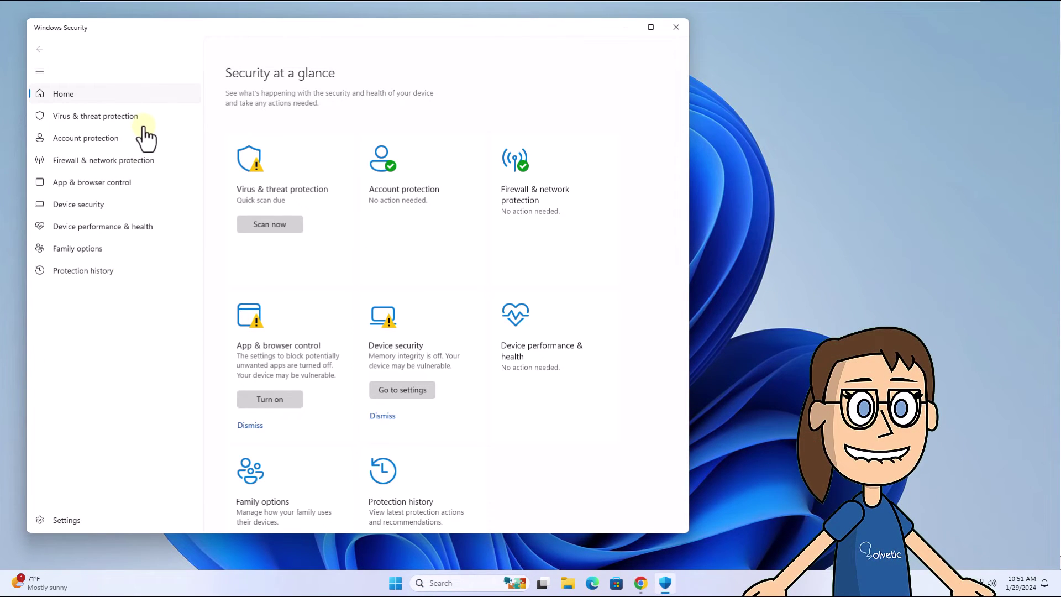
Step: Switch Real-time protection off in Virus & threat protection settings, approve UAC, and close Windows Security
click(138, 117)
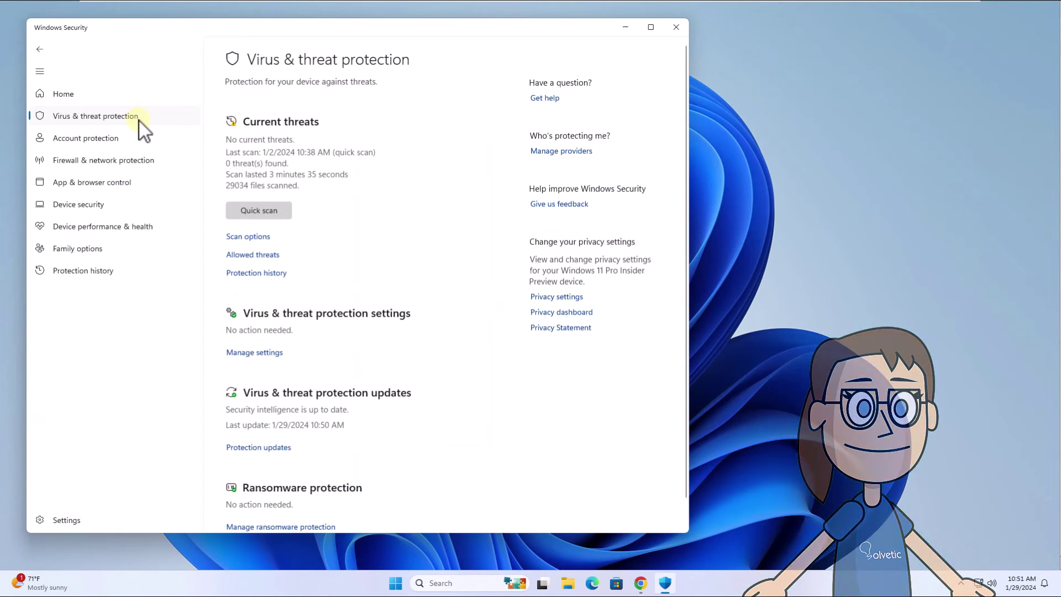
click(253, 354)
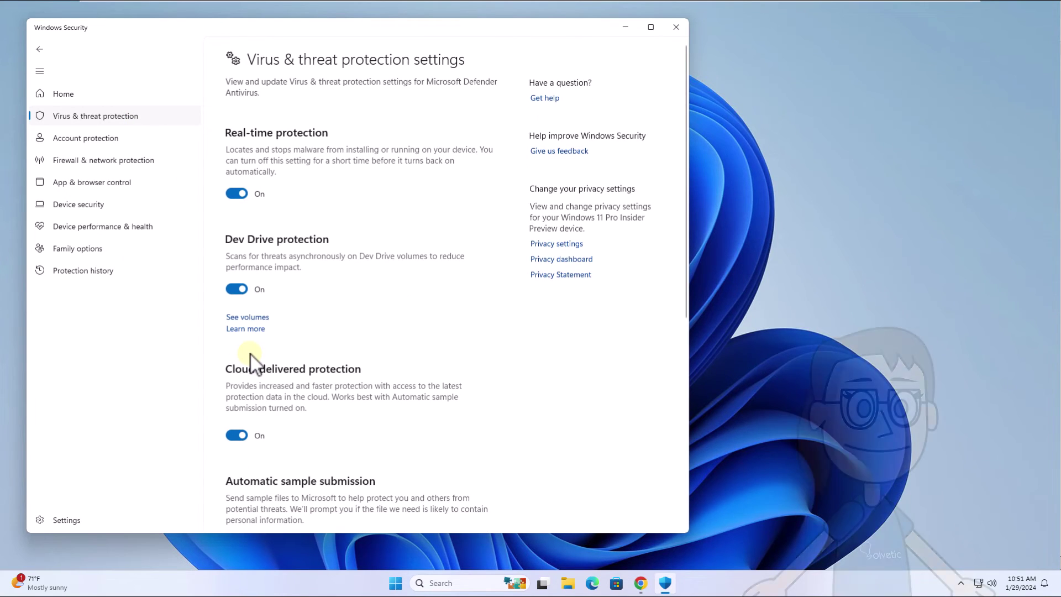
click(247, 194)
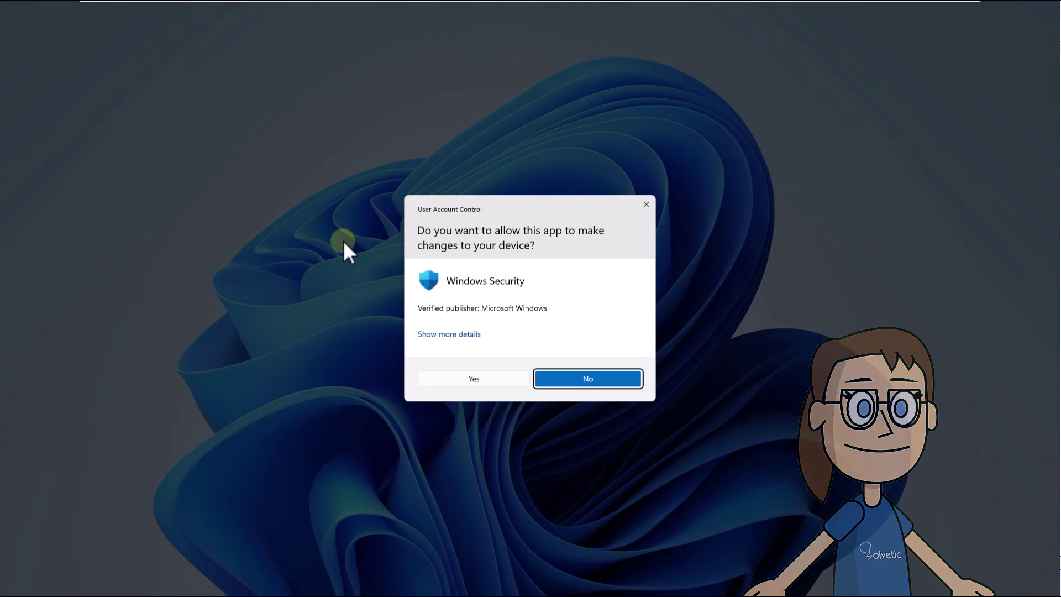
click(469, 379)
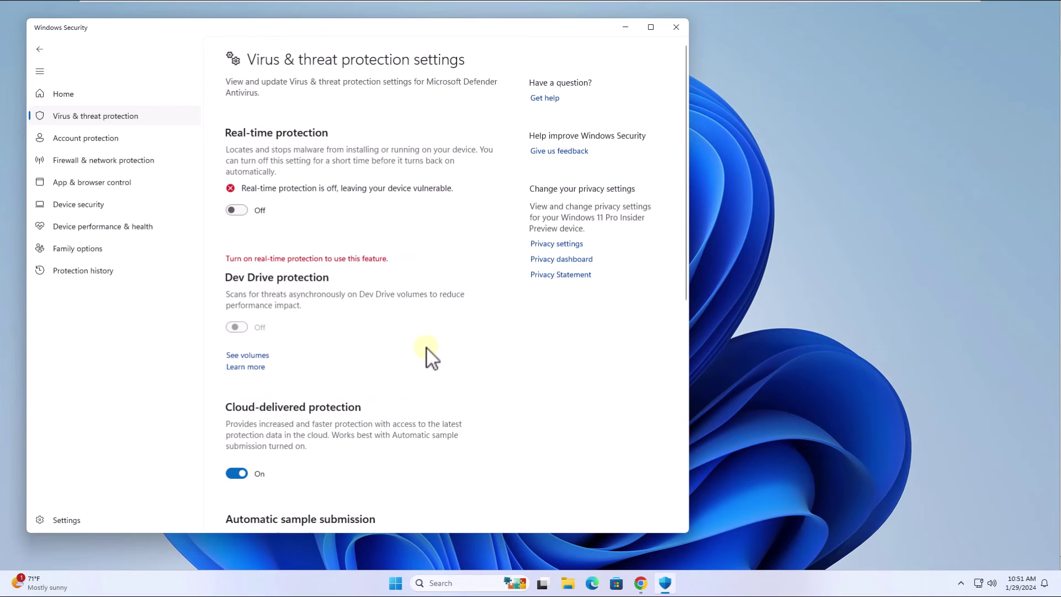
click(676, 27)
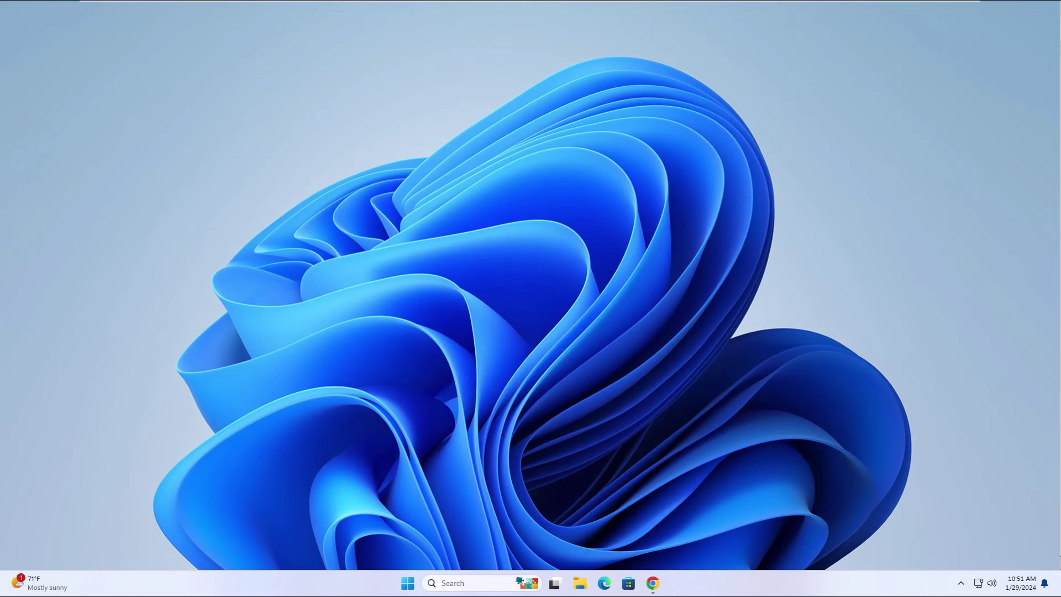